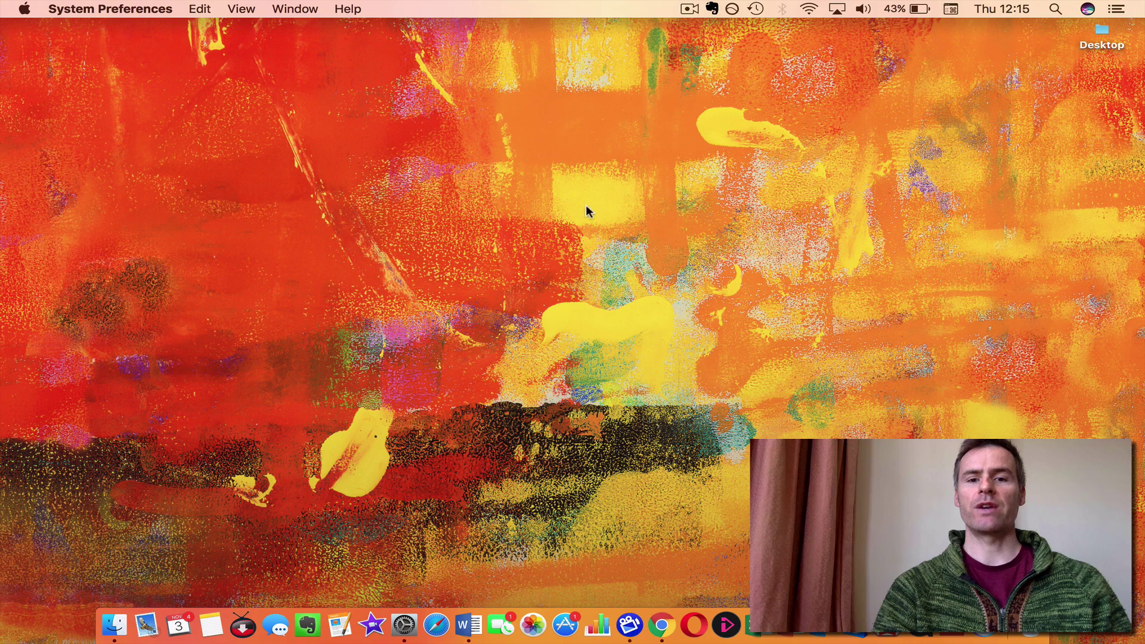
- Open System Preferences to the Keyboard input sources list, which shows only British
click(403, 621)
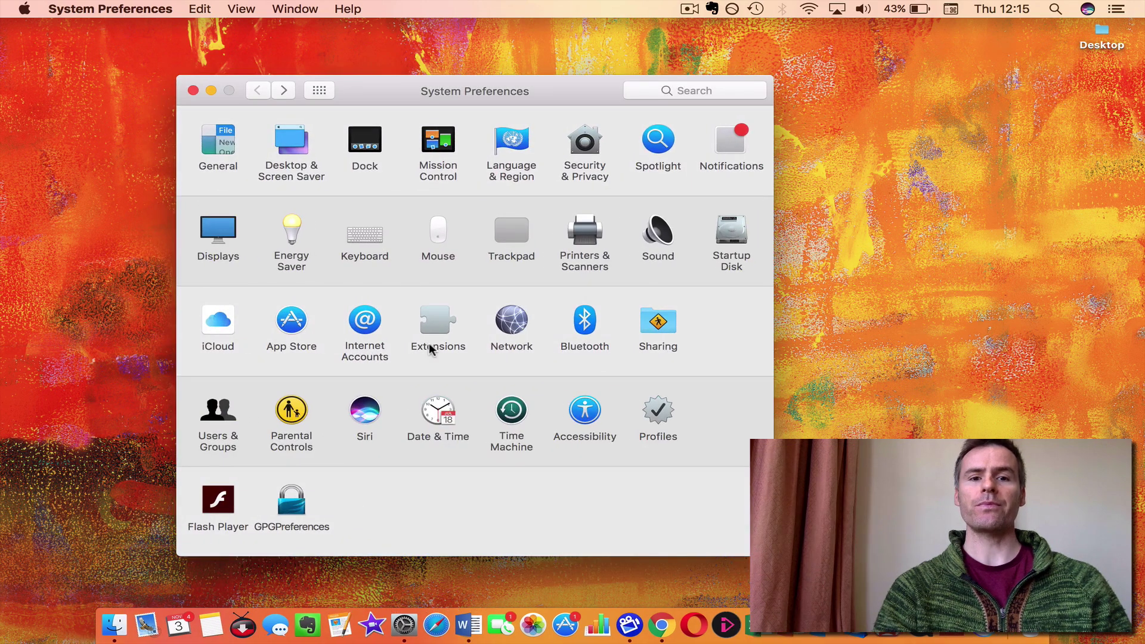
click(352, 234)
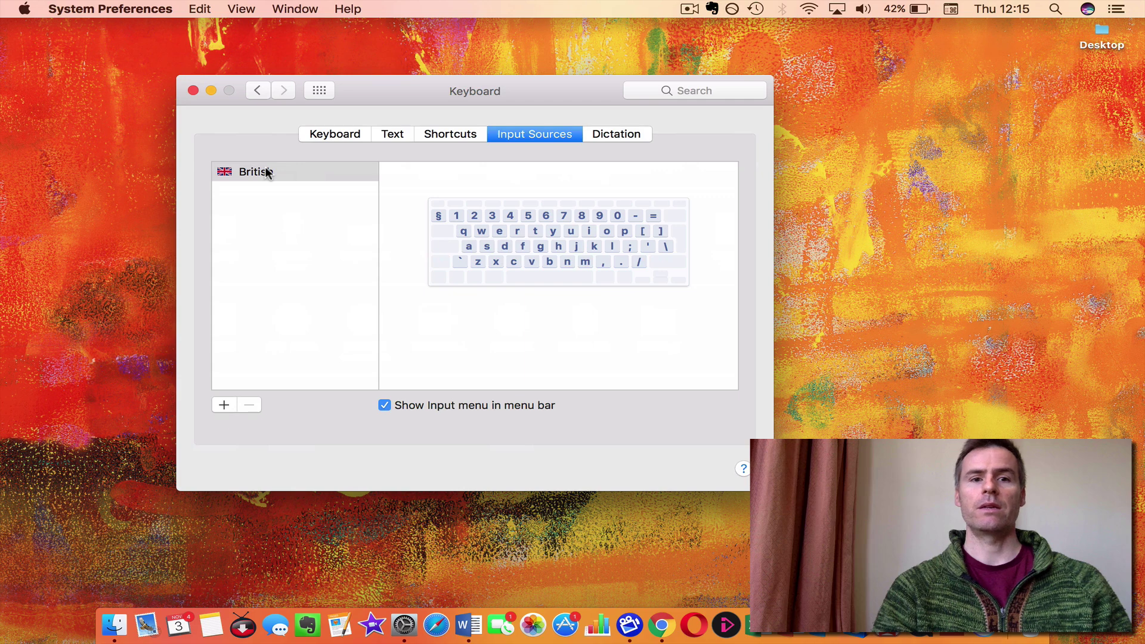
- Add Pinyin - Simplified under Chinese, Simplified as an input source, then select Trackpad Handwriting
click(266, 172)
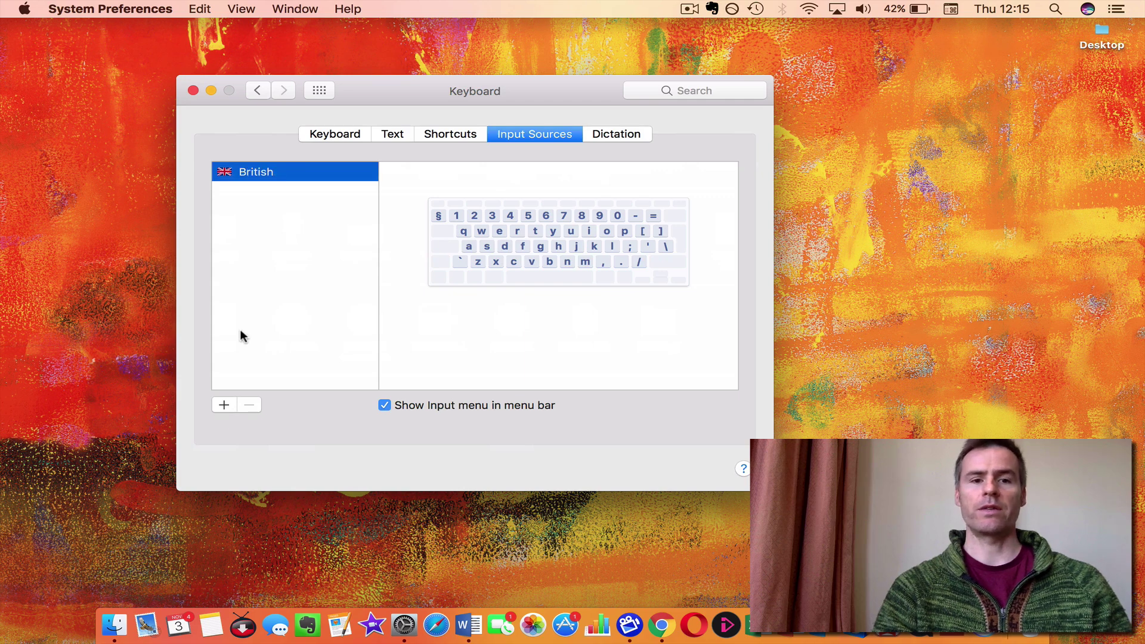
click(225, 405)
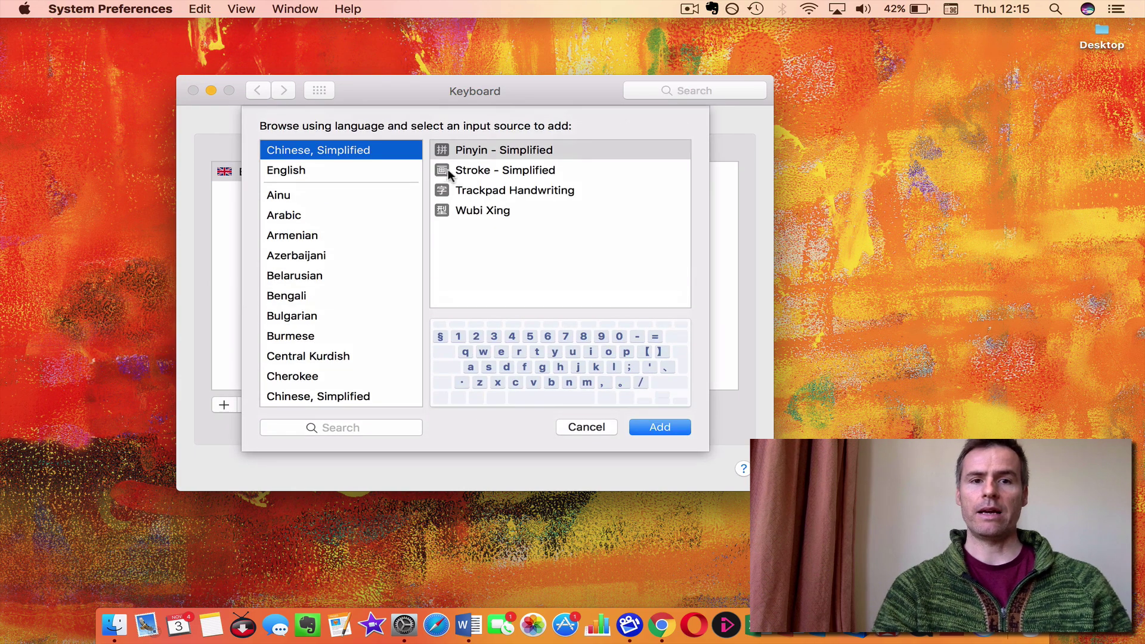
click(340, 255)
scroll(340, 255, down, 5)
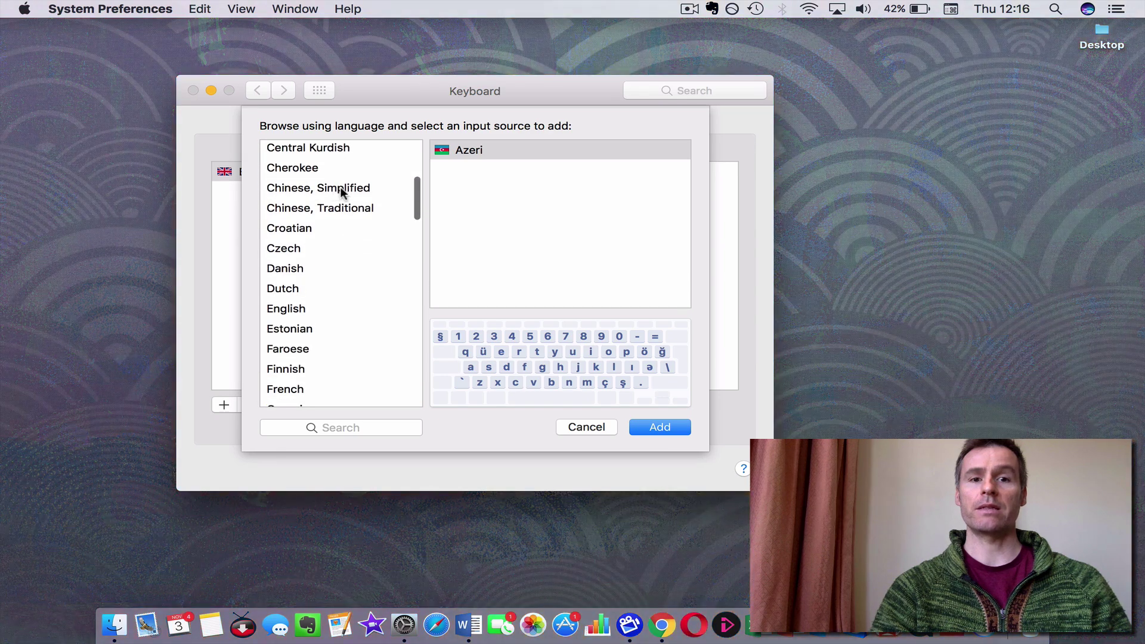
click(340, 187)
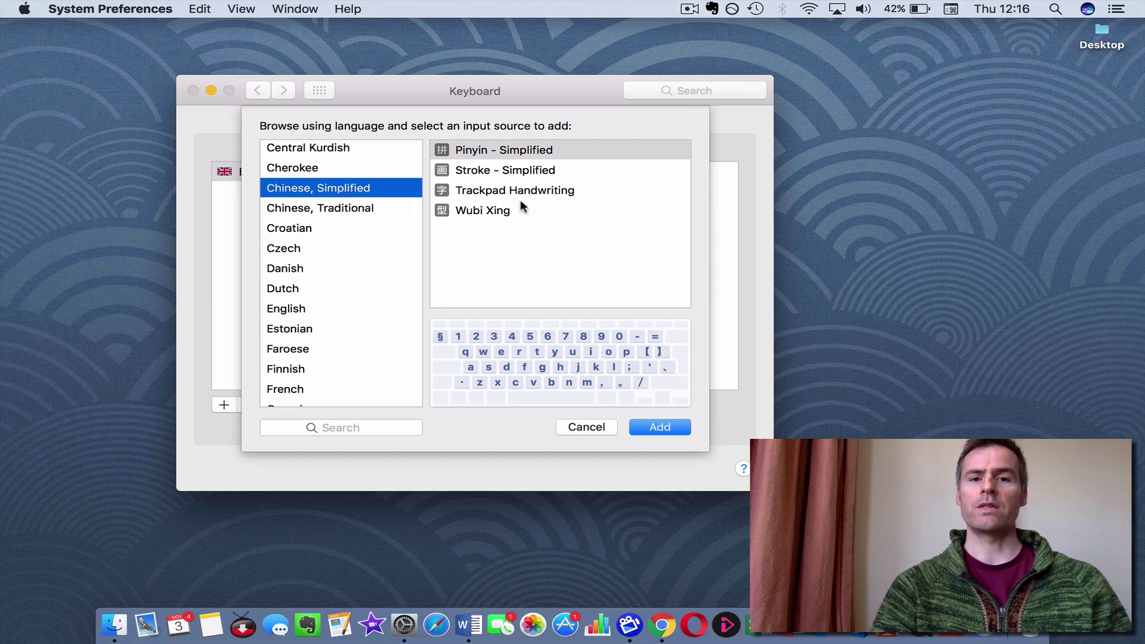
click(547, 151)
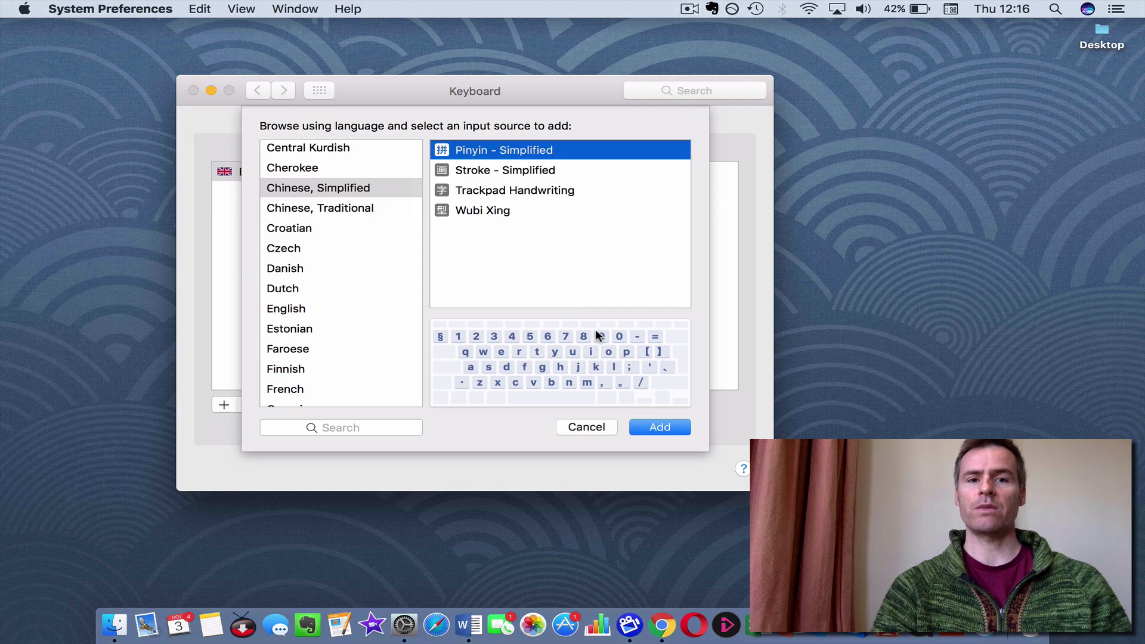
click(654, 428)
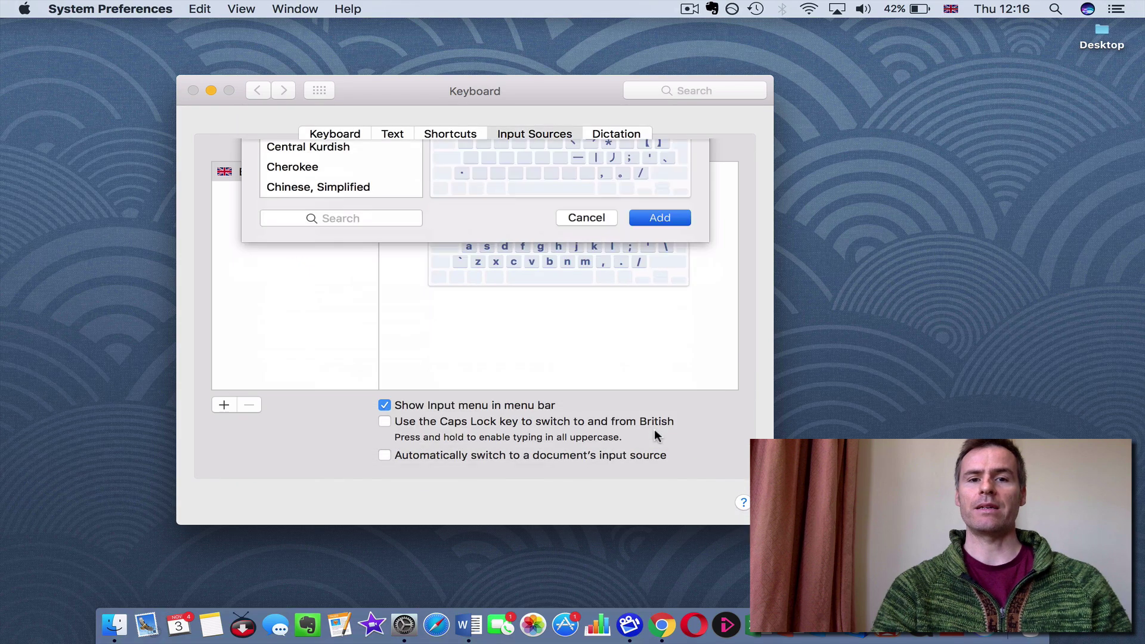
click(224, 408)
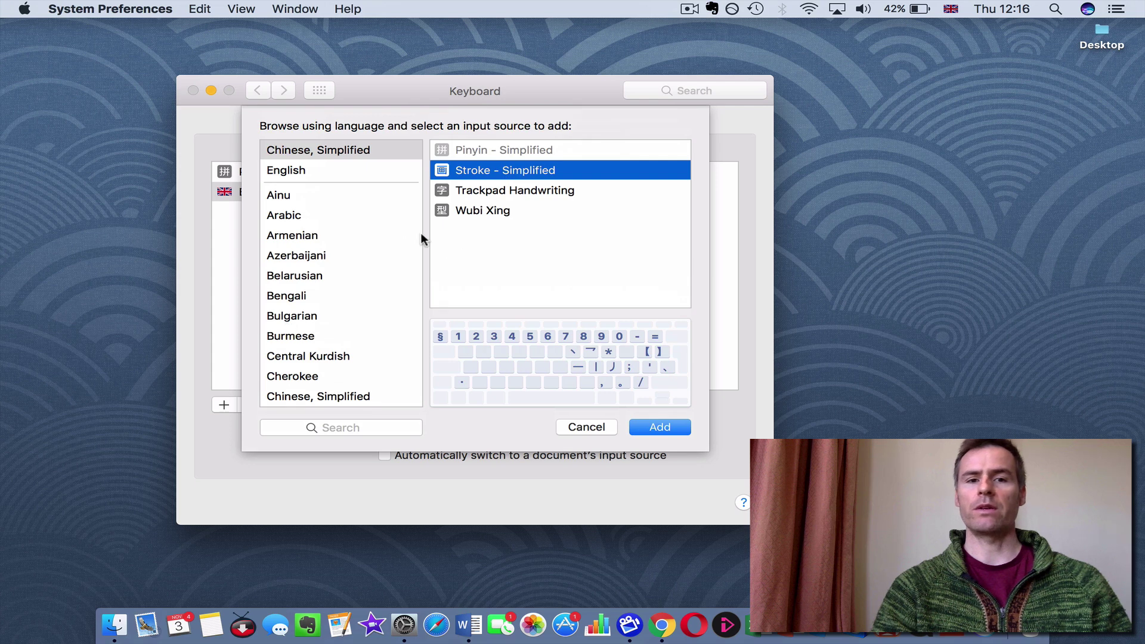
click(539, 192)
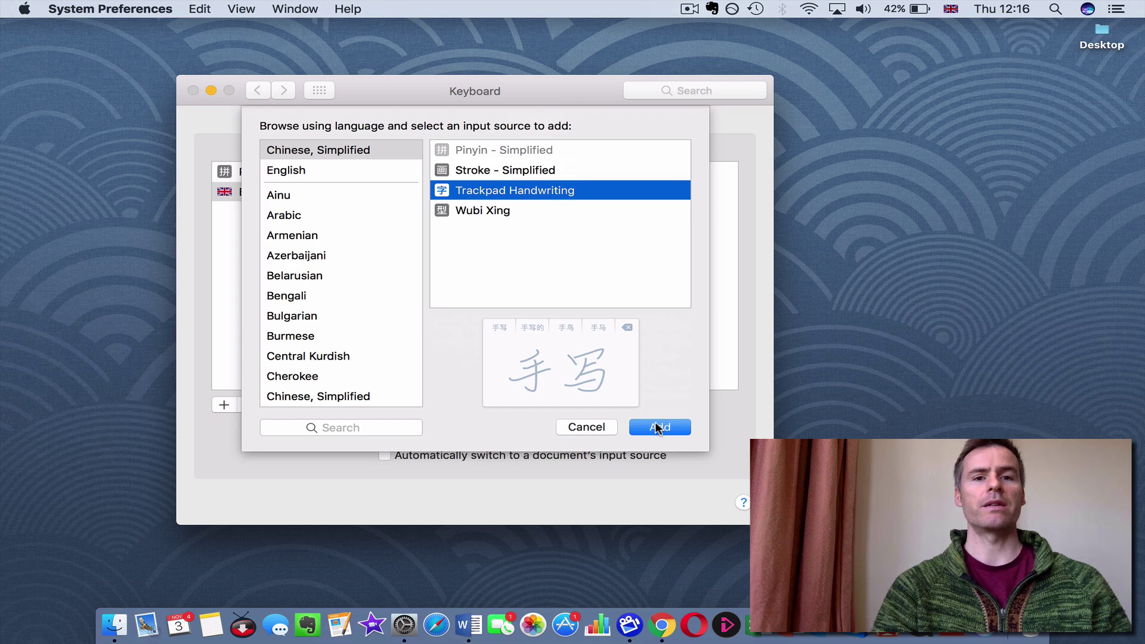
- Add Trackpad Handwriting, close System Preferences, and create blank Document7 in Word
click(657, 427)
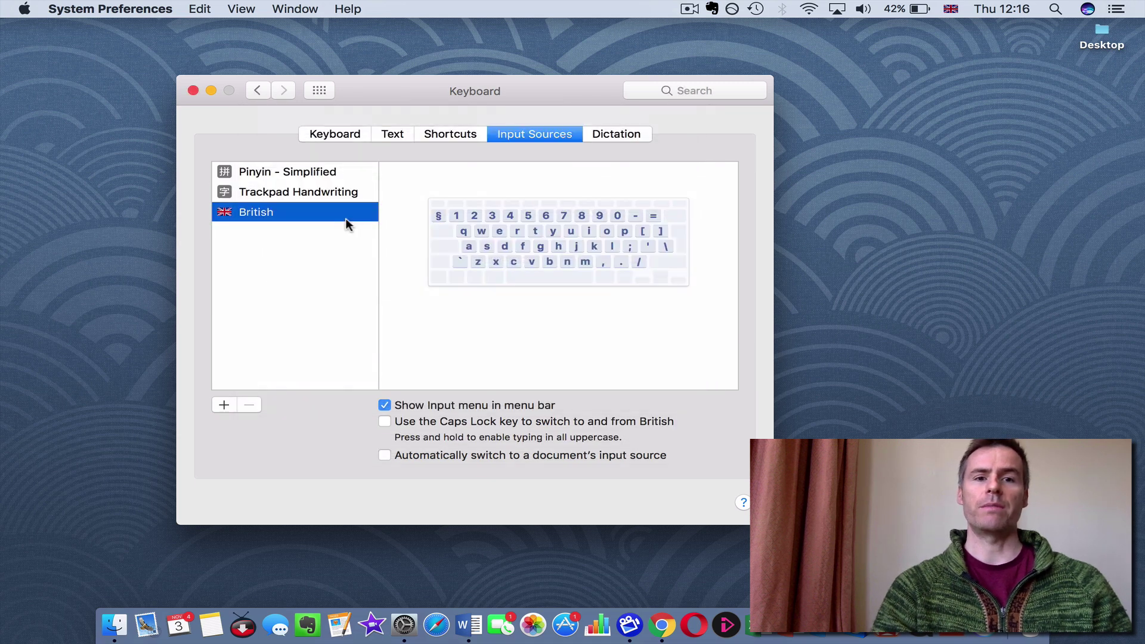
click(193, 90)
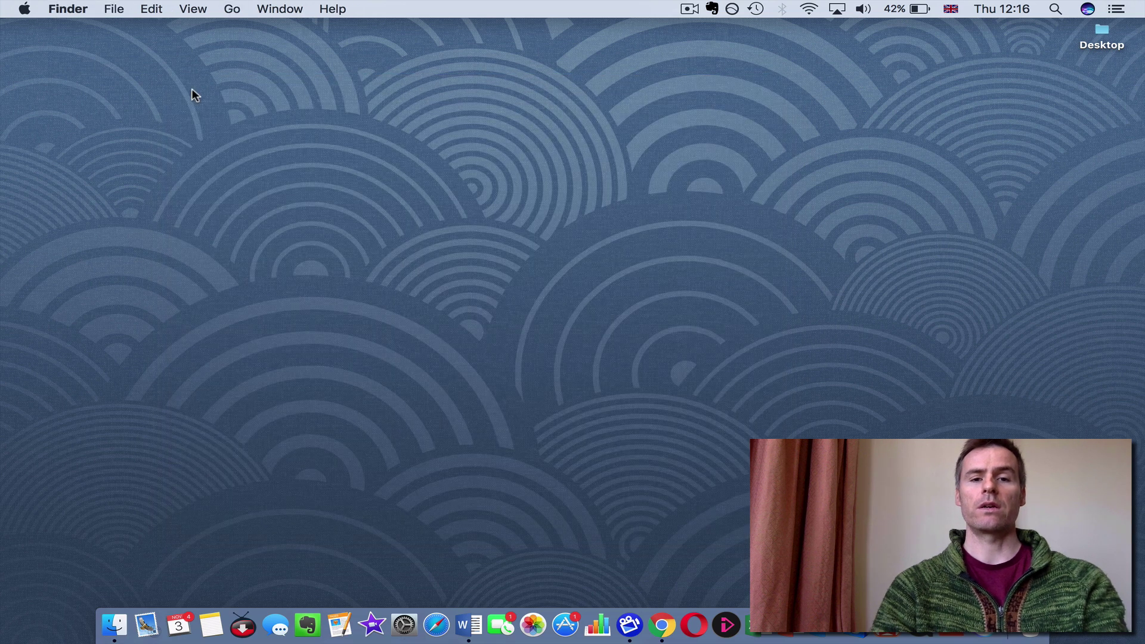
key(super+Tab)
key(super+Tab)
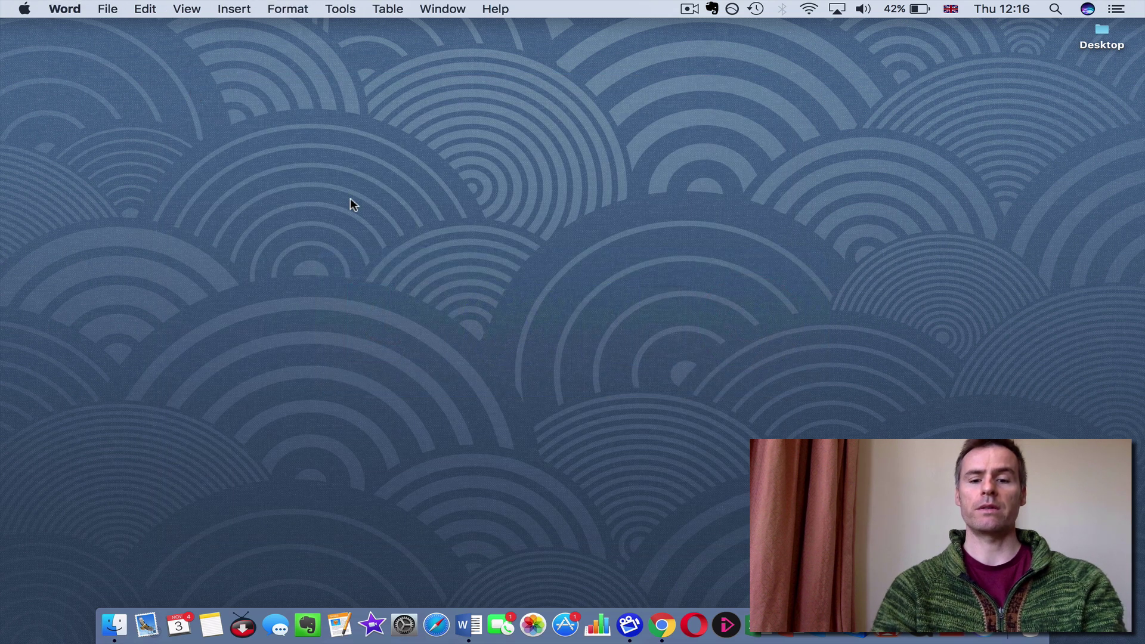
key(super+n)
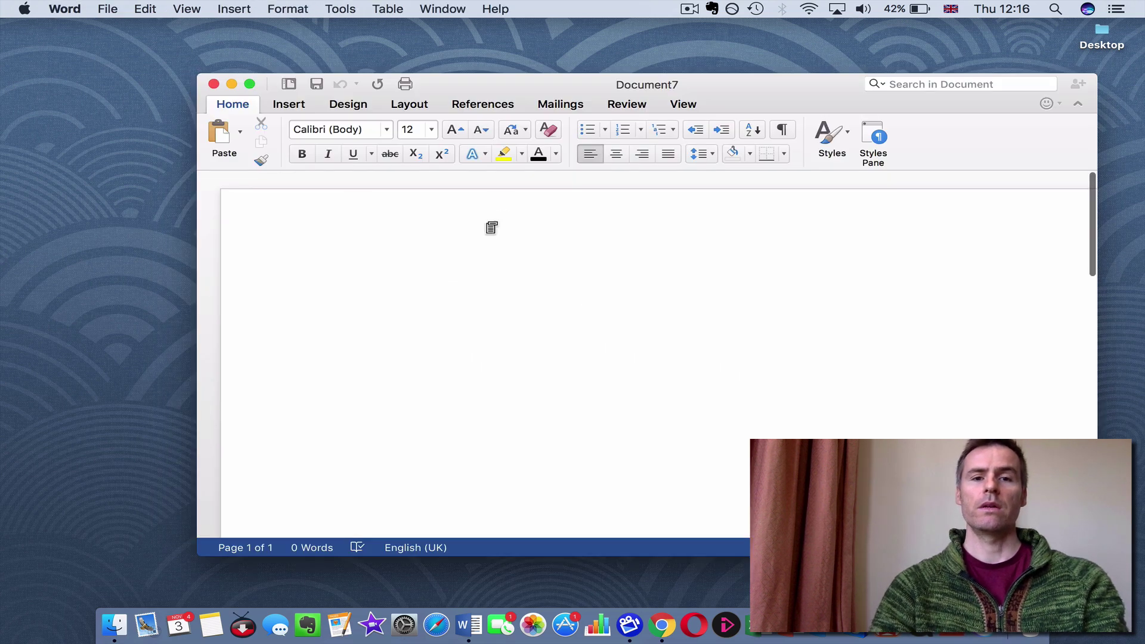
- Switch the input source to Pinyin - Simplified so the language reads Chinese (PRC)
click(952, 10)
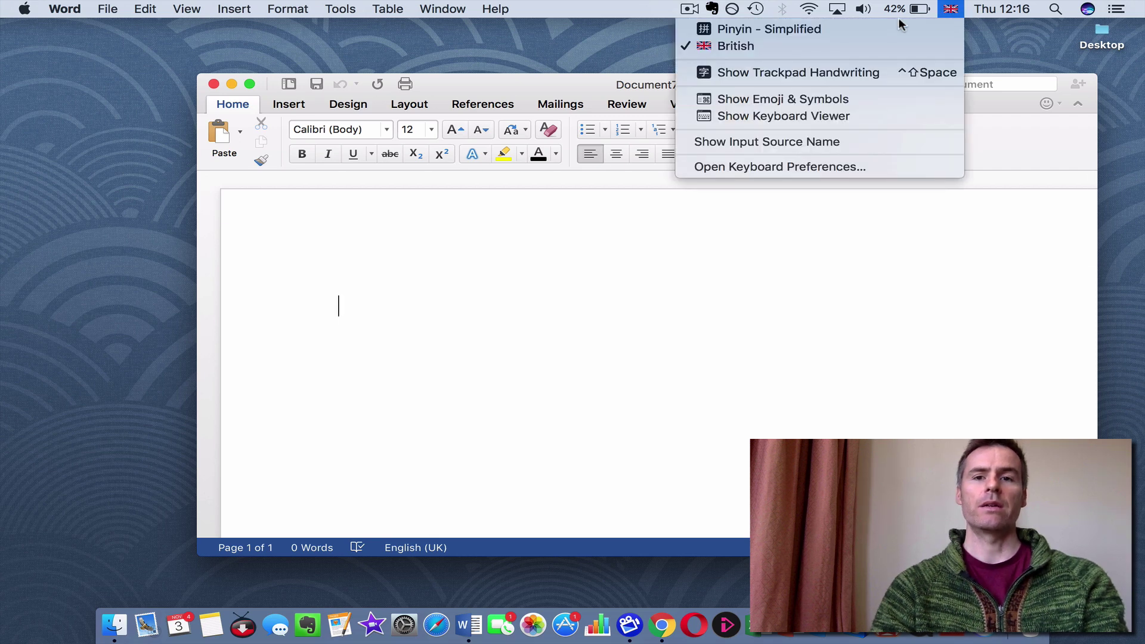
click(868, 30)
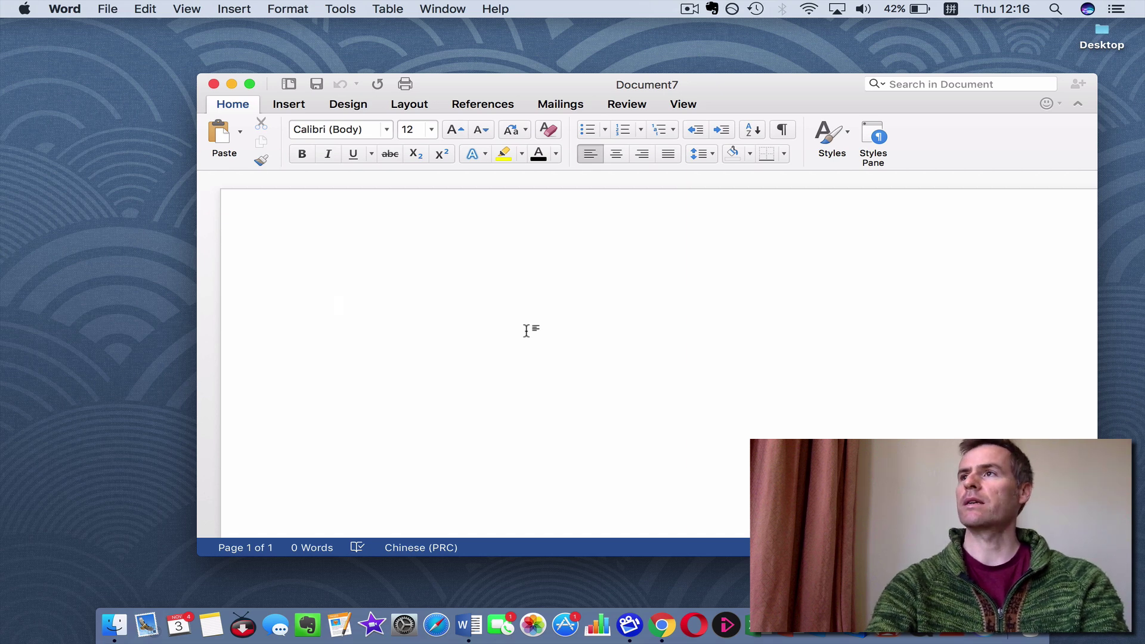
- Type 你好！ via pinyin on the first line and start a new line
text(hello)
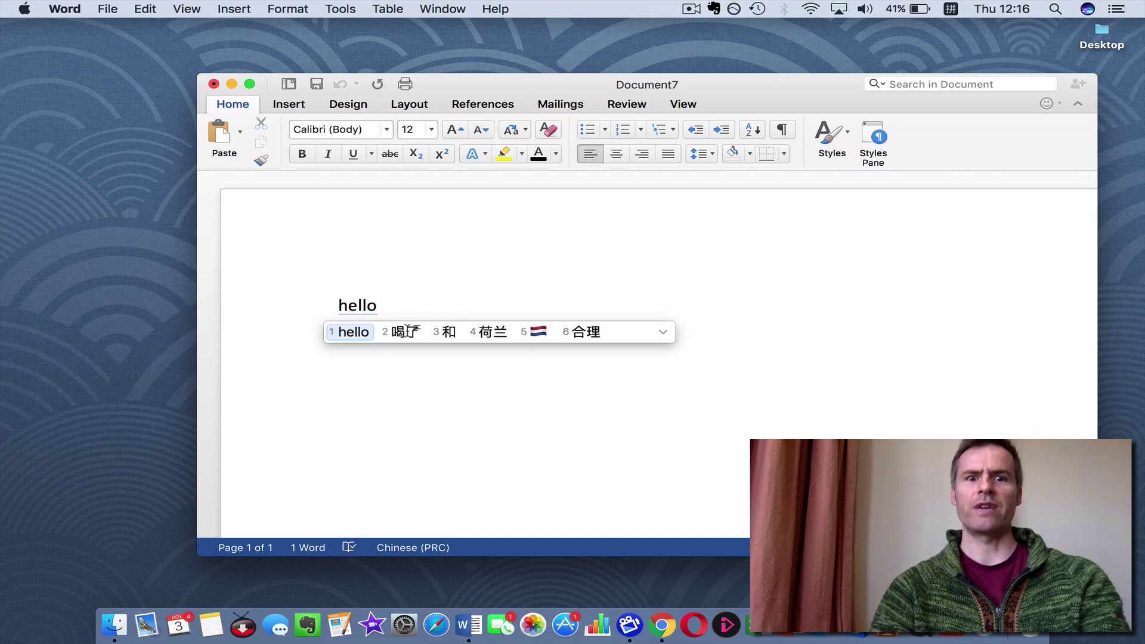
key(BackSpace)
key(BackSpace)
key(BackSpace)
key(BackSpace)
key(BackSpace)
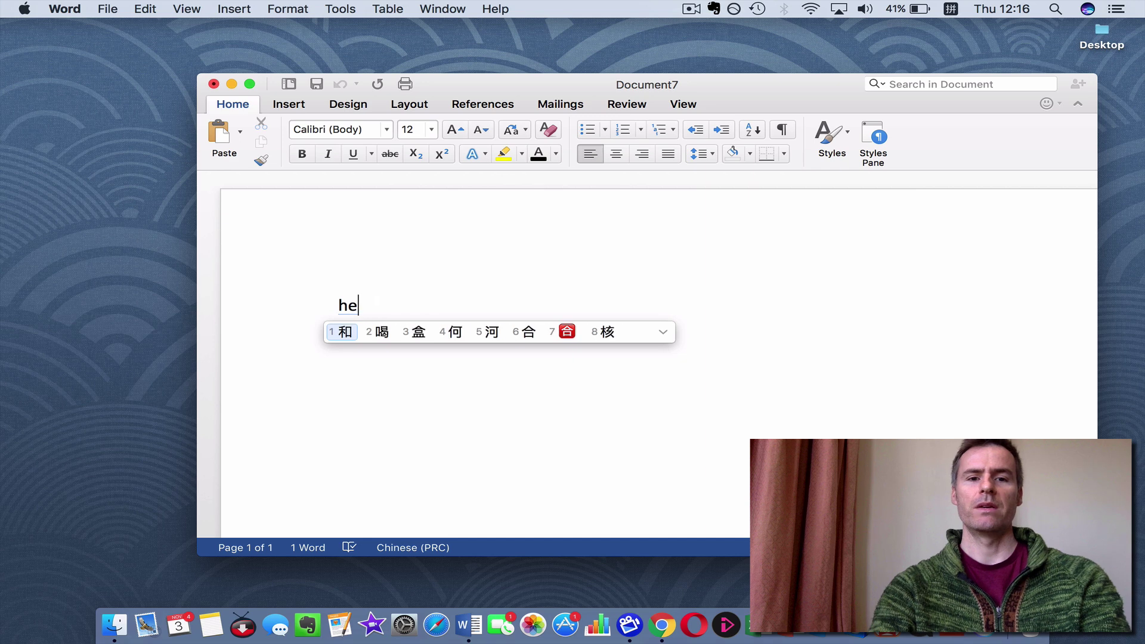
text(ni h)
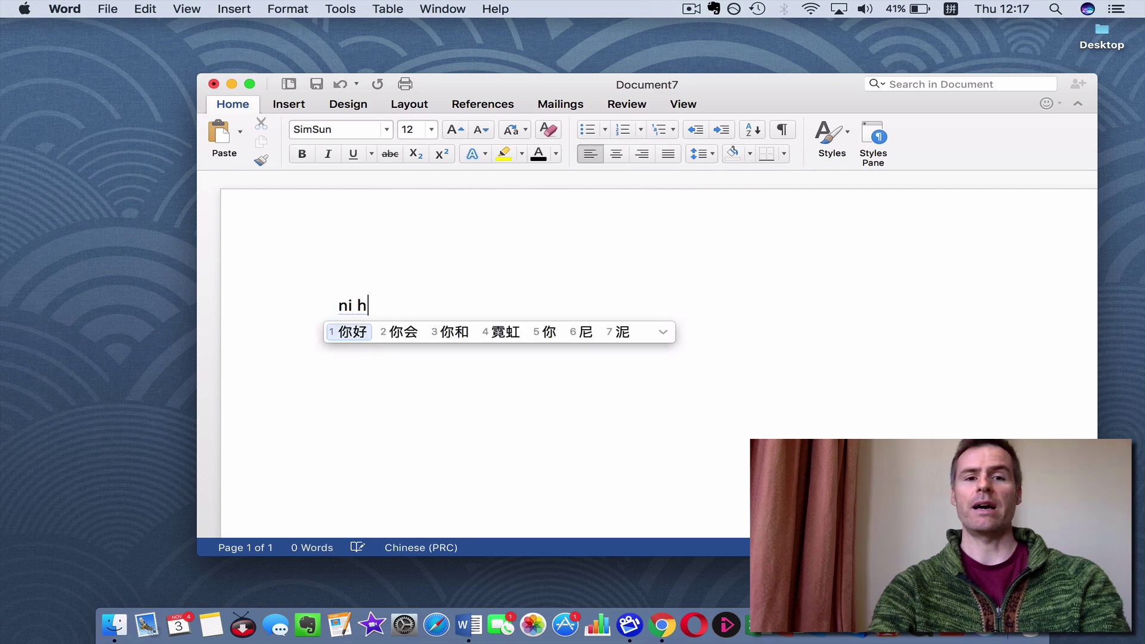
key(space)
text(！)
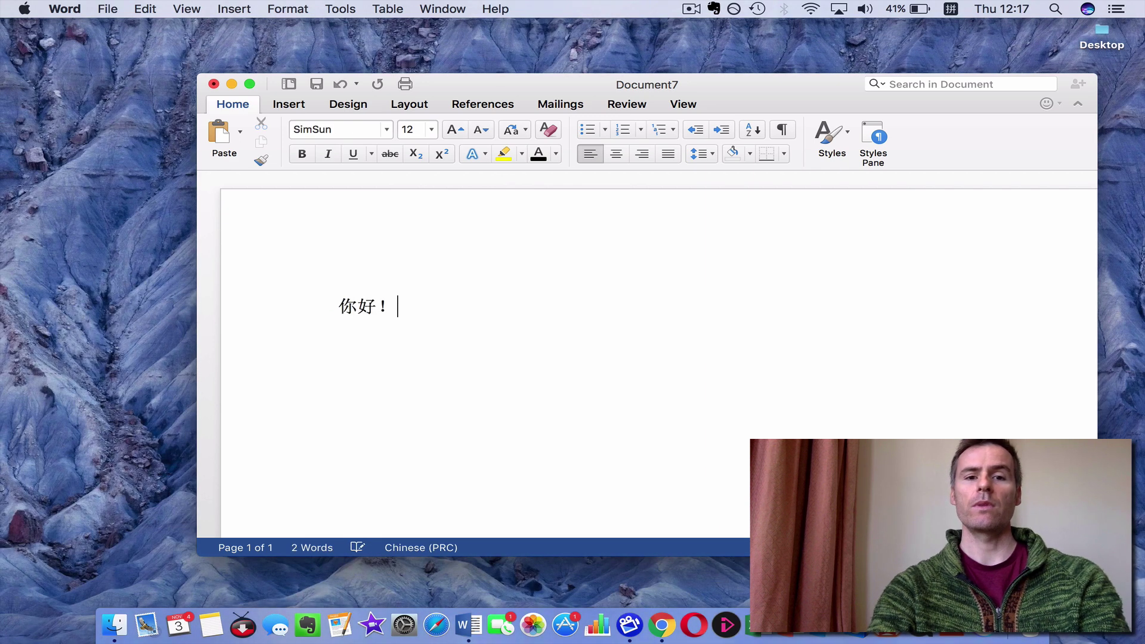
key(Return)
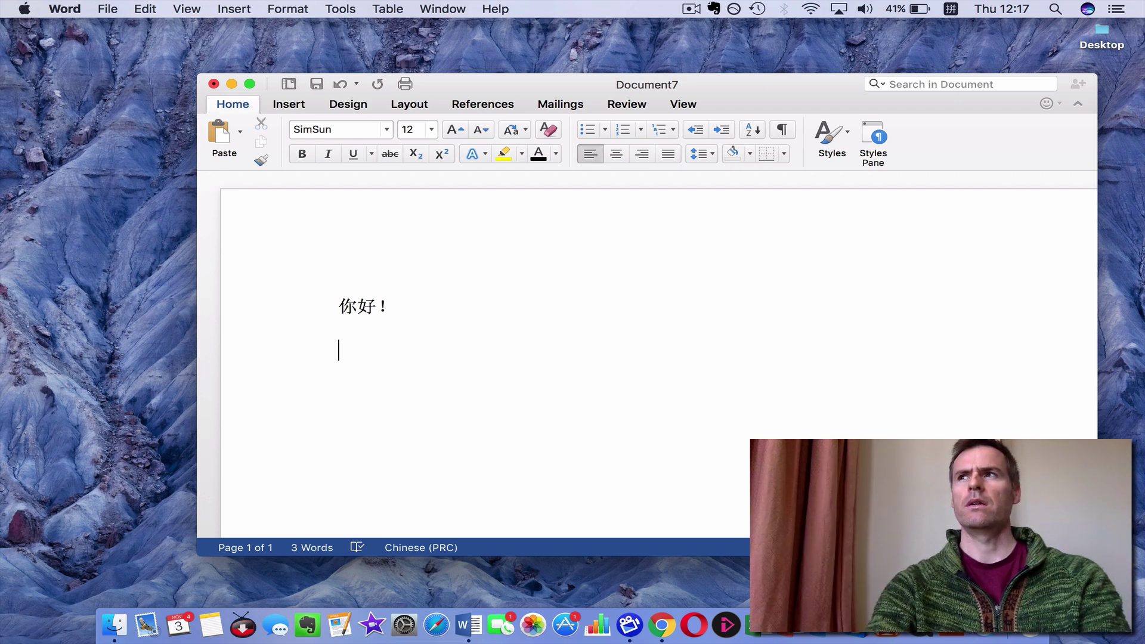
- Type 你你爸爸叫什么？ from pinyin ninibaba and jiaoshenm, then start a new line
text(ninibaba)
key(space)
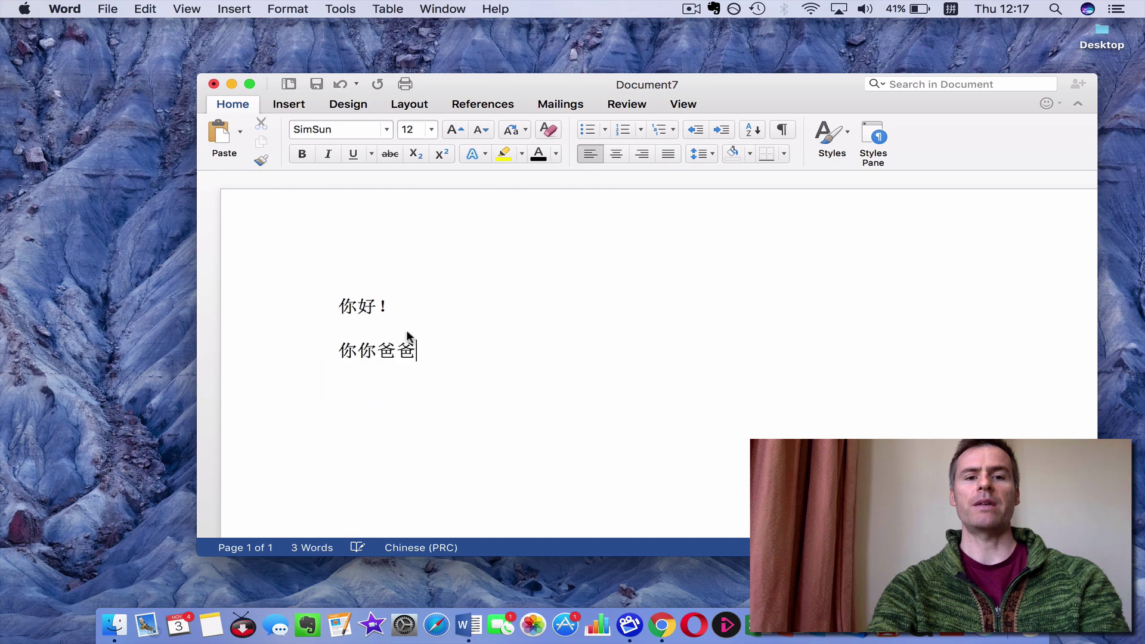
text(jiaoshenm)
key(space)
text(？)
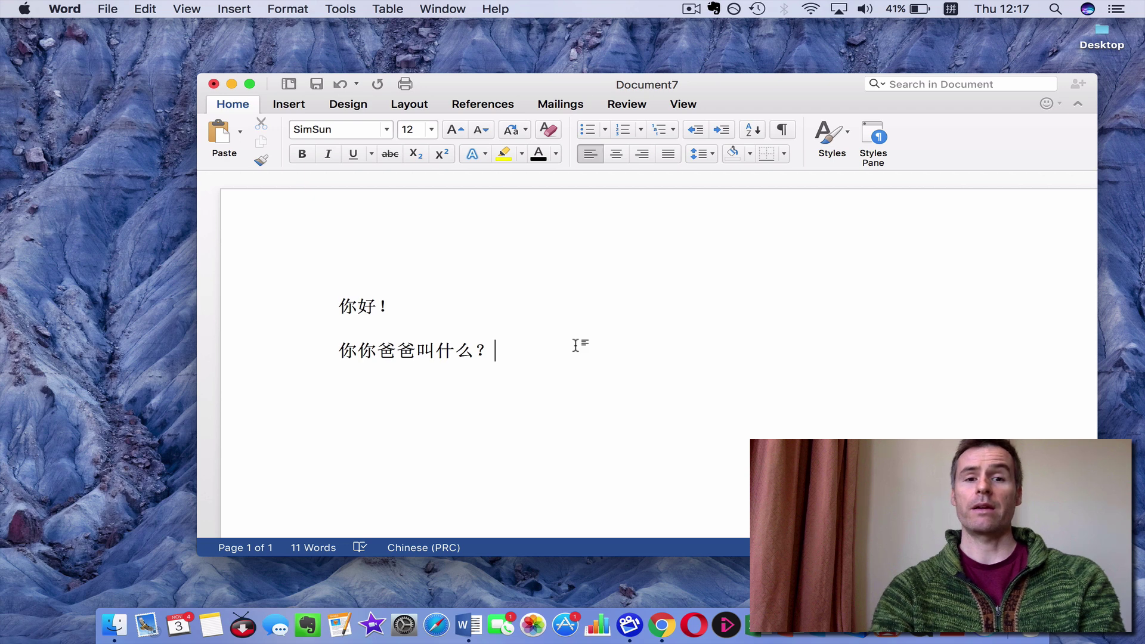
key(Return)
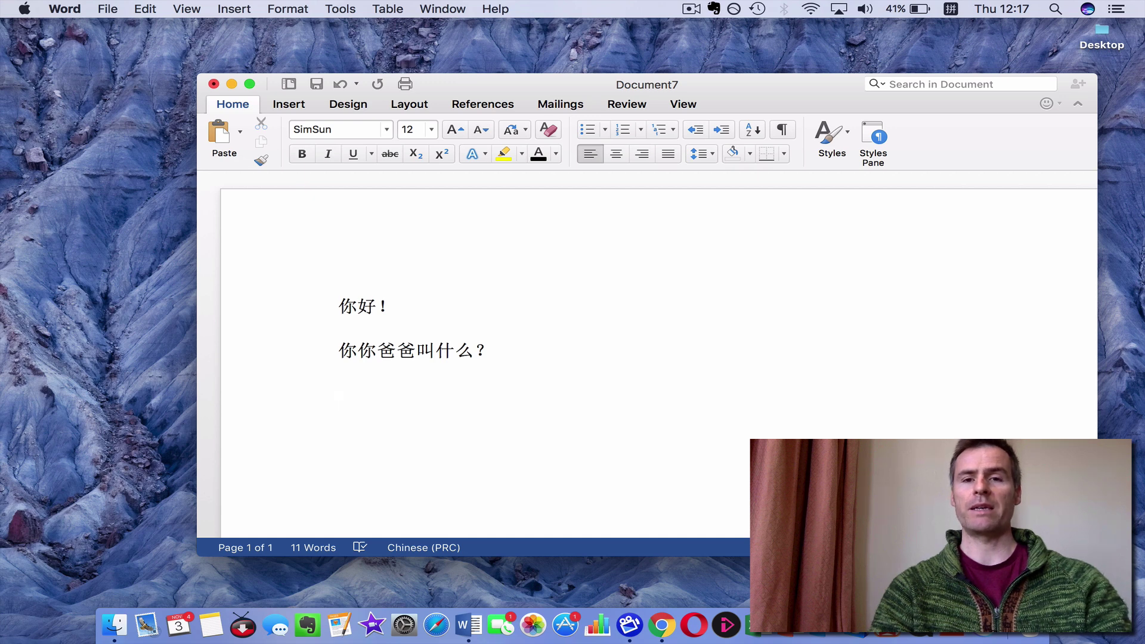
- Type the English line Hello! using British input, then return to Pinyin
key(ctrl+space)
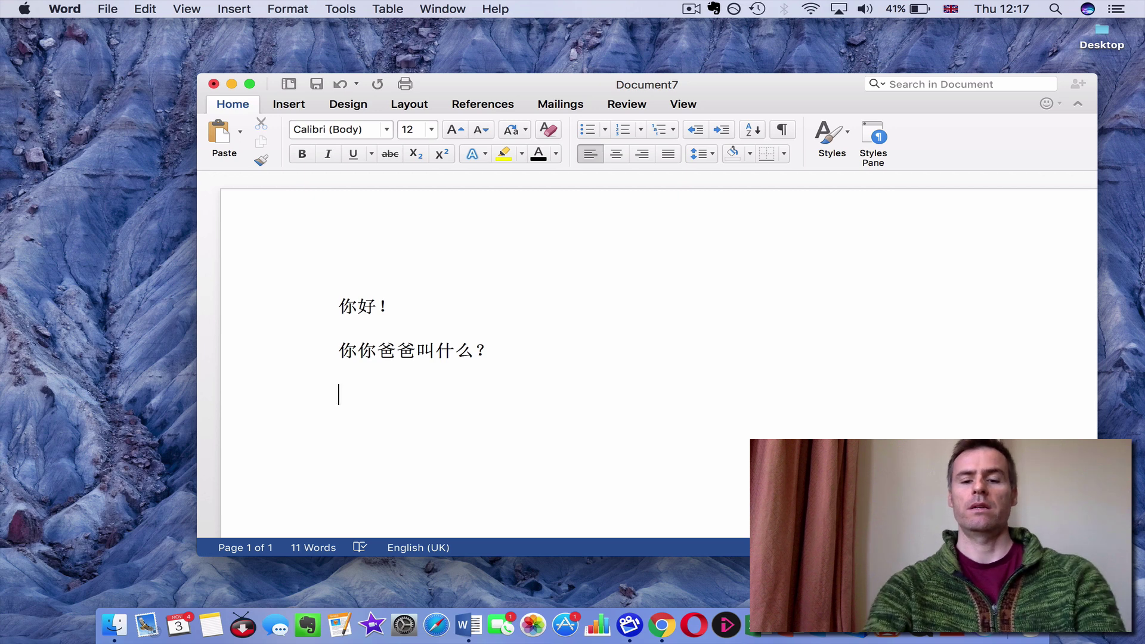
text(Hello!)
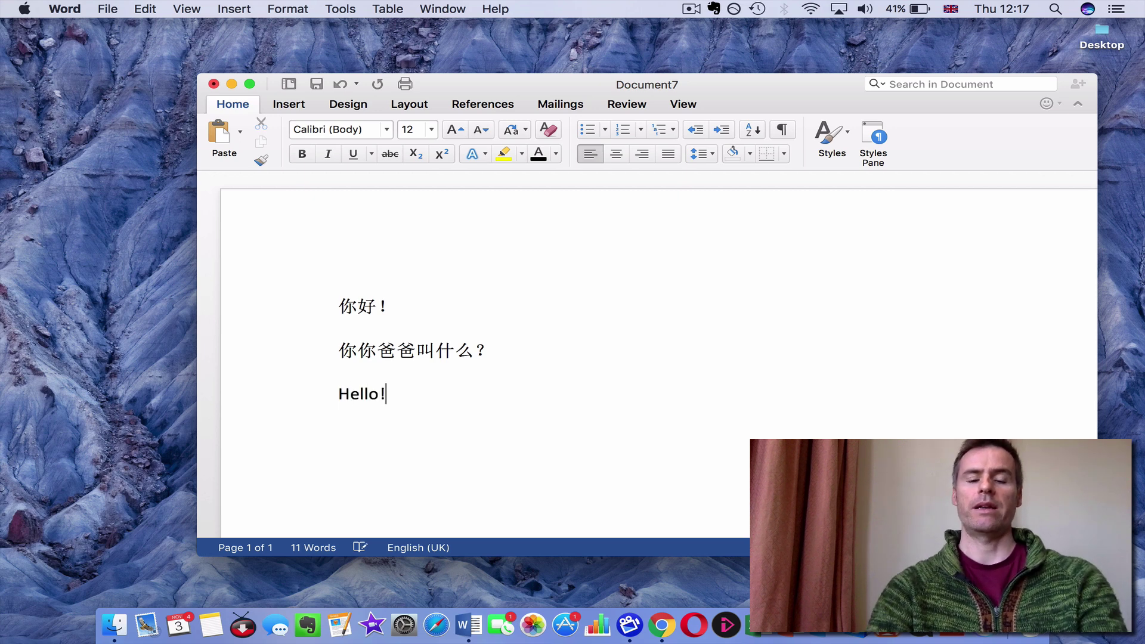
key(ctrl+space)
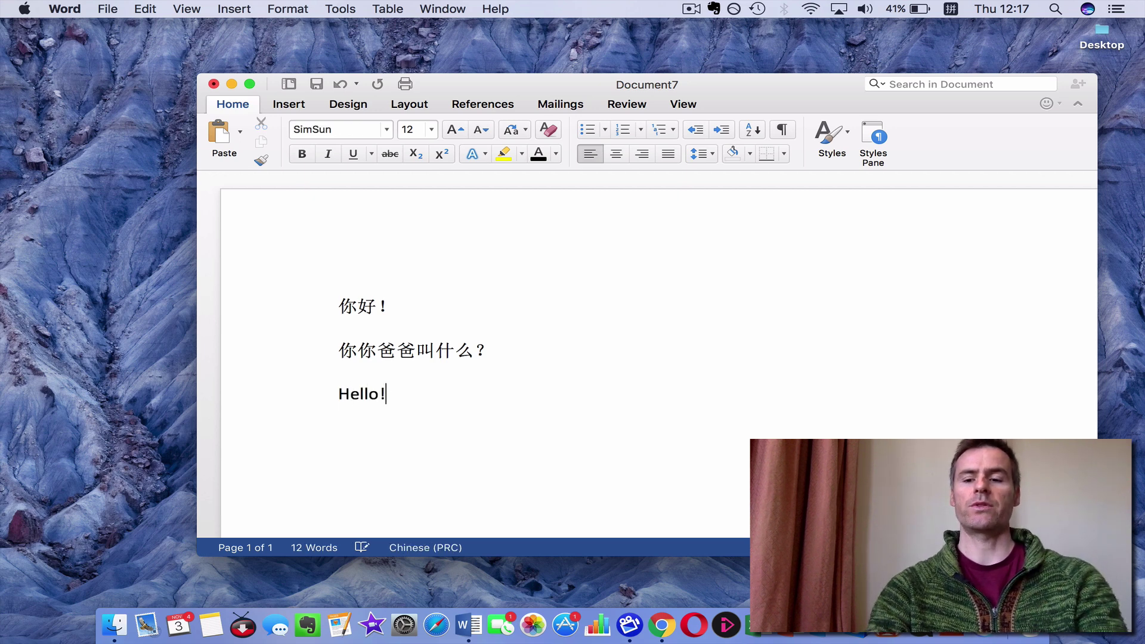
- Add 再见 from pinyin zaijian on its own line, leaving an empty line below
key(Return)
text(zaijian)
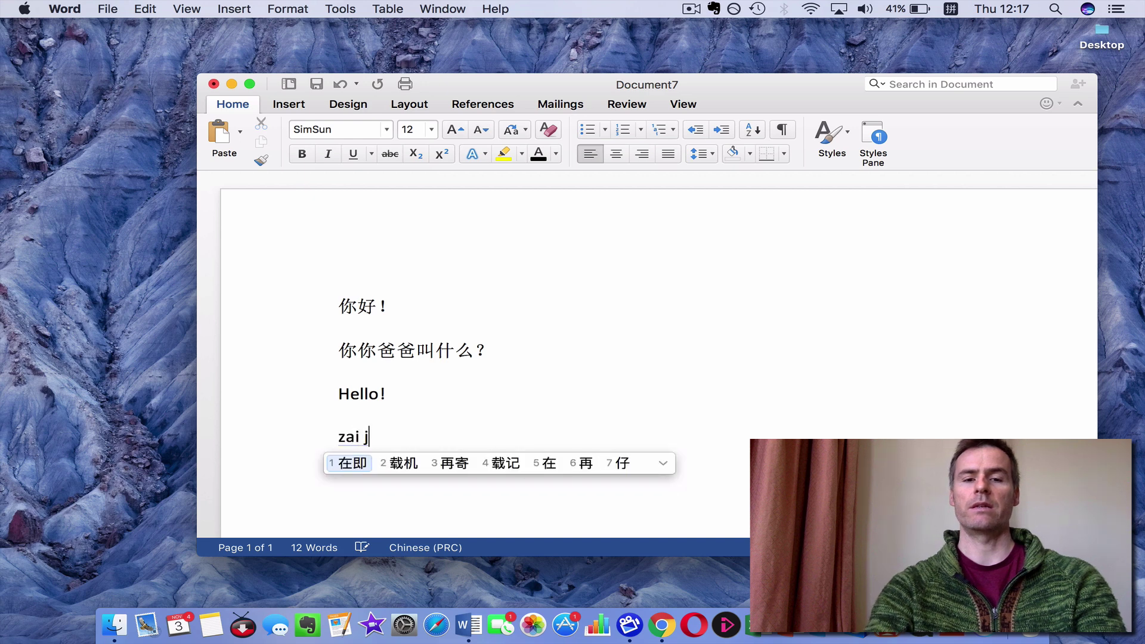
key(space)
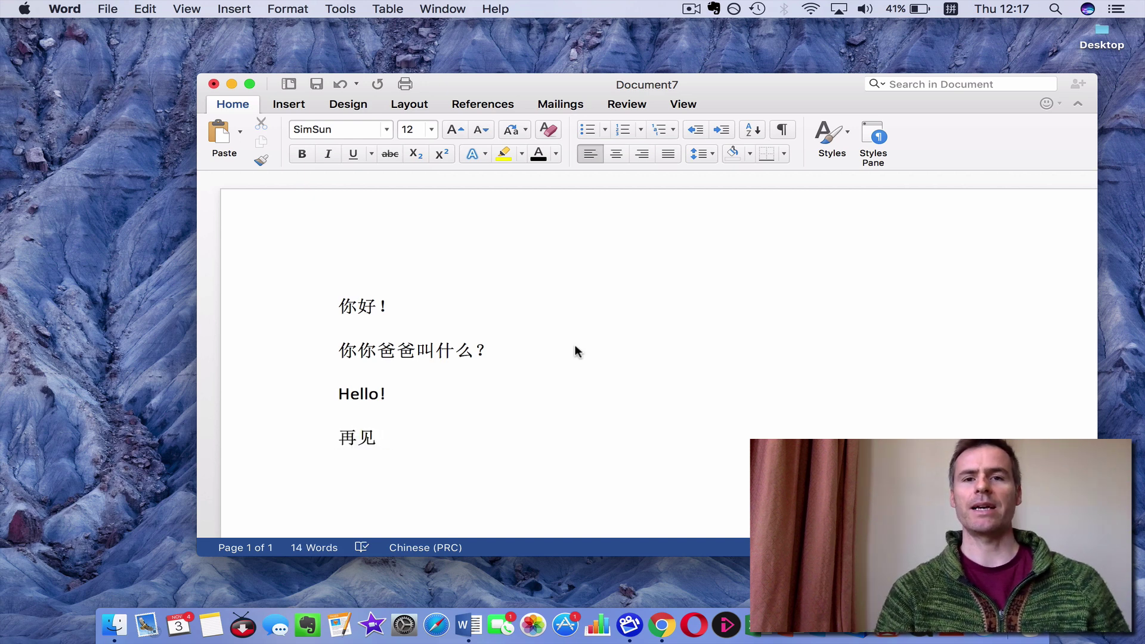
key(Return)
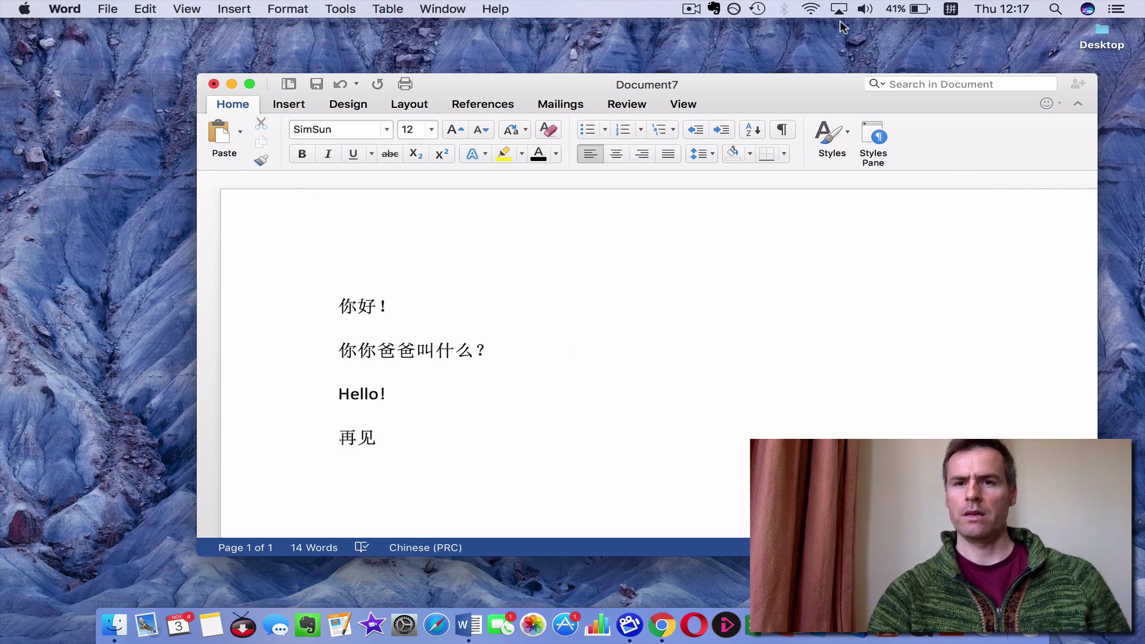
- Show the Trackpad Handwriting pad from the 拼 input menu
click(951, 9)
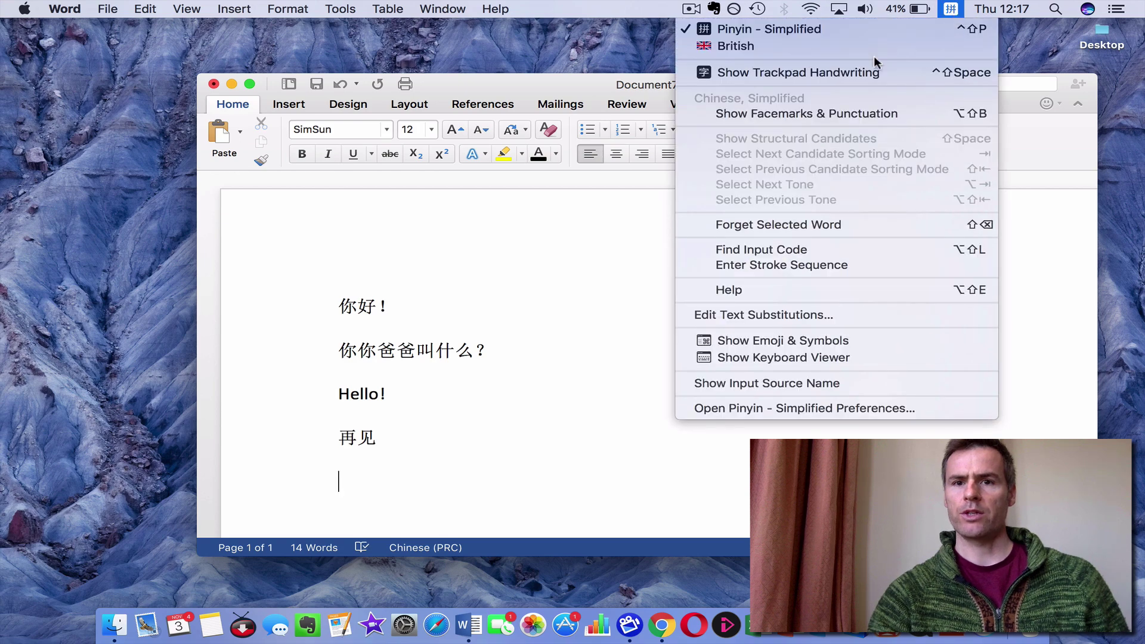
click(860, 74)
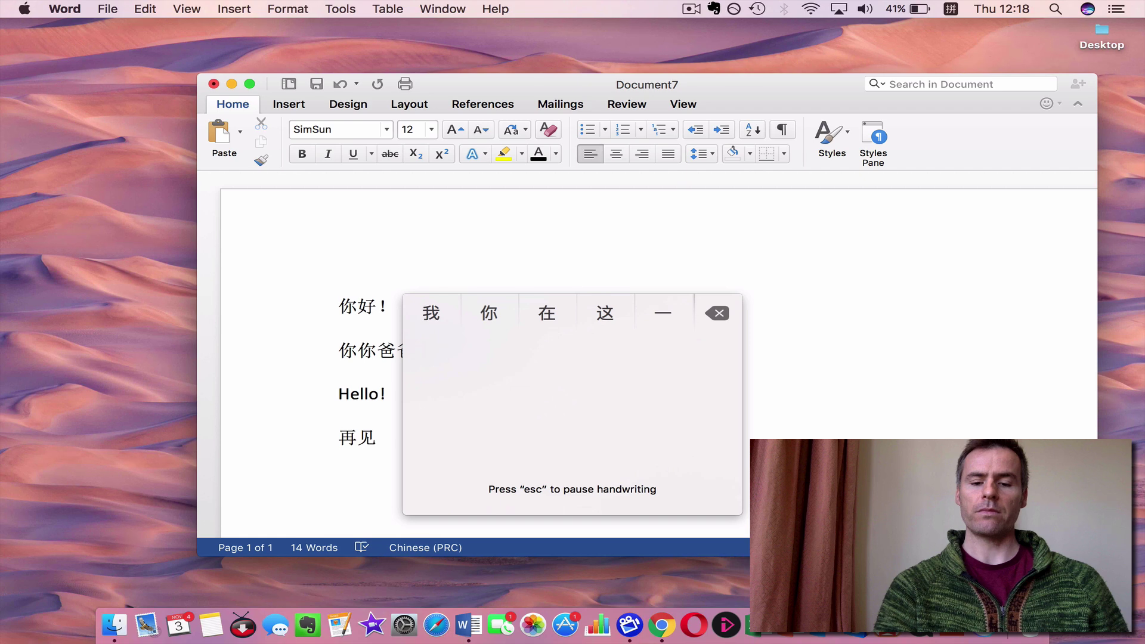
- Handwrite the characters 你 and 是 on the trackpad pad
mouse_move(462, 390)
mouse_down()
mouse_move(434, 413)
mouse_move(452, 424)
mouse_move(454, 466)
mouse_up()
drag(486, 387, 472, 404)
mouse_move(488, 387)
mouse_down()
mouse_move(528, 410)
mouse_move(496, 473)
mouse_up()
mouse_move(484, 430)
mouse_down()
mouse_move(472, 440)
mouse_move(524, 445)
mouse_up()
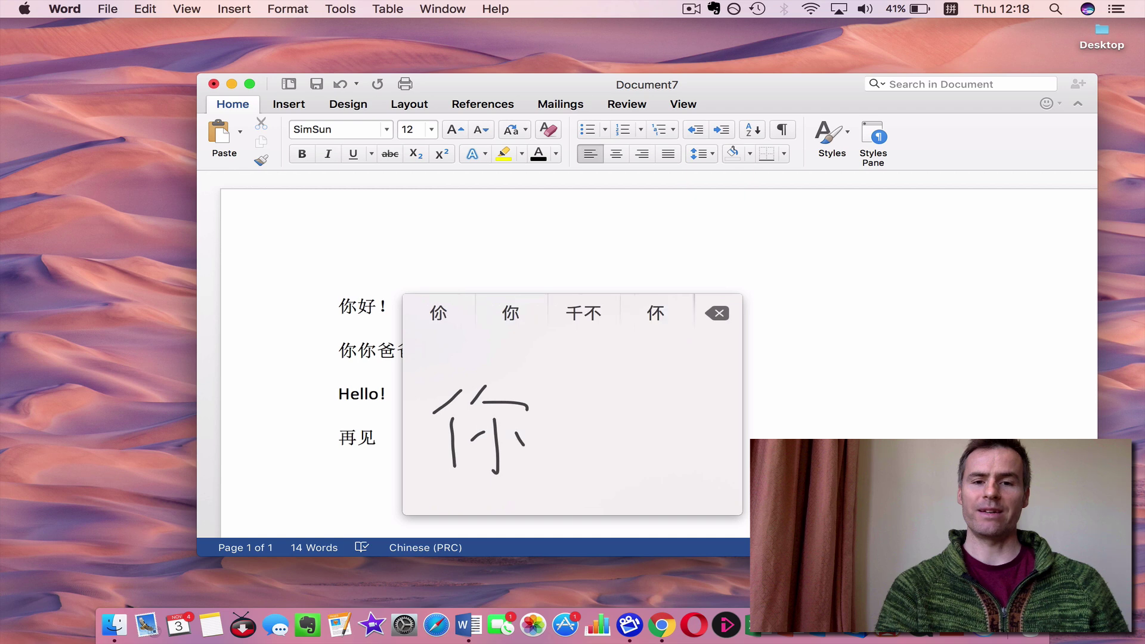
mouse_move(555, 386)
mouse_down()
mouse_move(556, 399)
mouse_move(579, 396)
mouse_move(567, 392)
mouse_move(599, 445)
mouse_move(537, 448)
mouse_move(594, 477)
mouse_up()
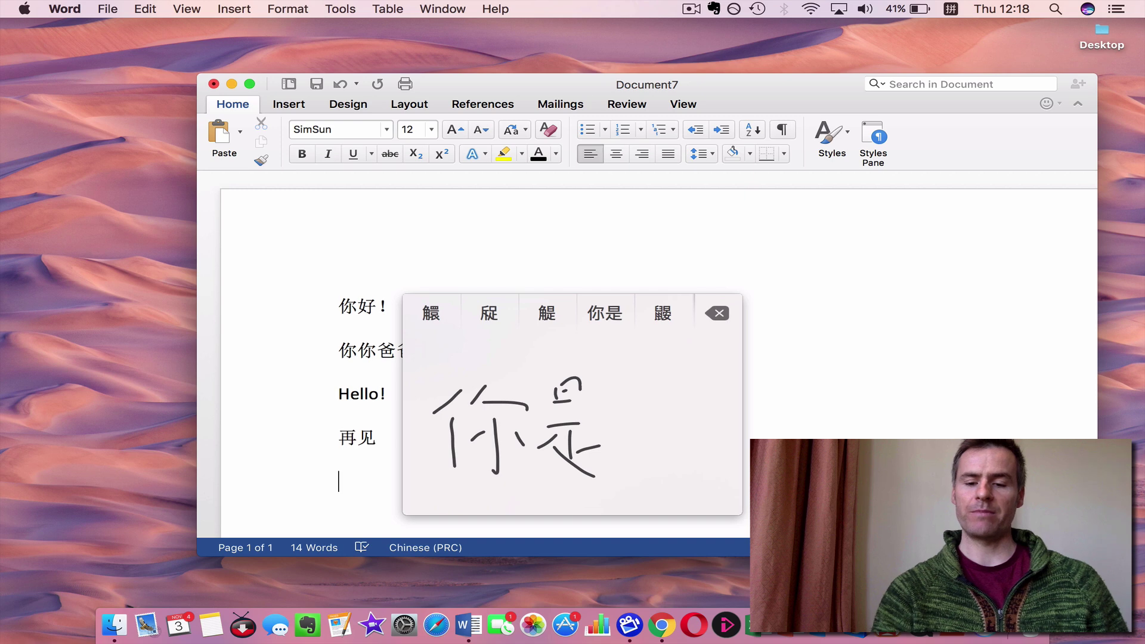
- Handwrite 谁 and commit 你是谁 as the fifth line
drag(648, 365, 649, 376)
mouse_move(631, 420)
mouse_down()
mouse_move(641, 447)
mouse_move(656, 443)
mouse_up()
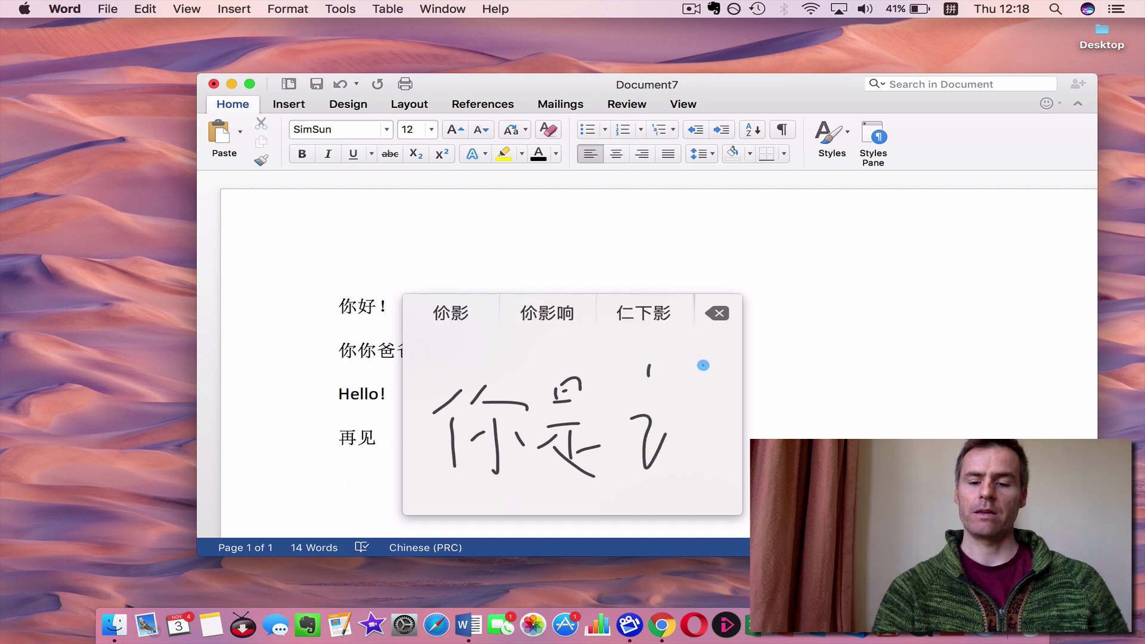
drag(703, 364, 680, 377)
drag(690, 392, 692, 446)
drag(699, 366, 696, 391)
mouse_move(688, 406)
mouse_down()
mouse_move(707, 403)
mouse_move(707, 417)
mouse_up()
mouse_move(695, 405)
mouse_down()
mouse_move(691, 445)
mouse_move(707, 440)
mouse_move(710, 462)
mouse_up()
drag(731, 381, 736, 410)
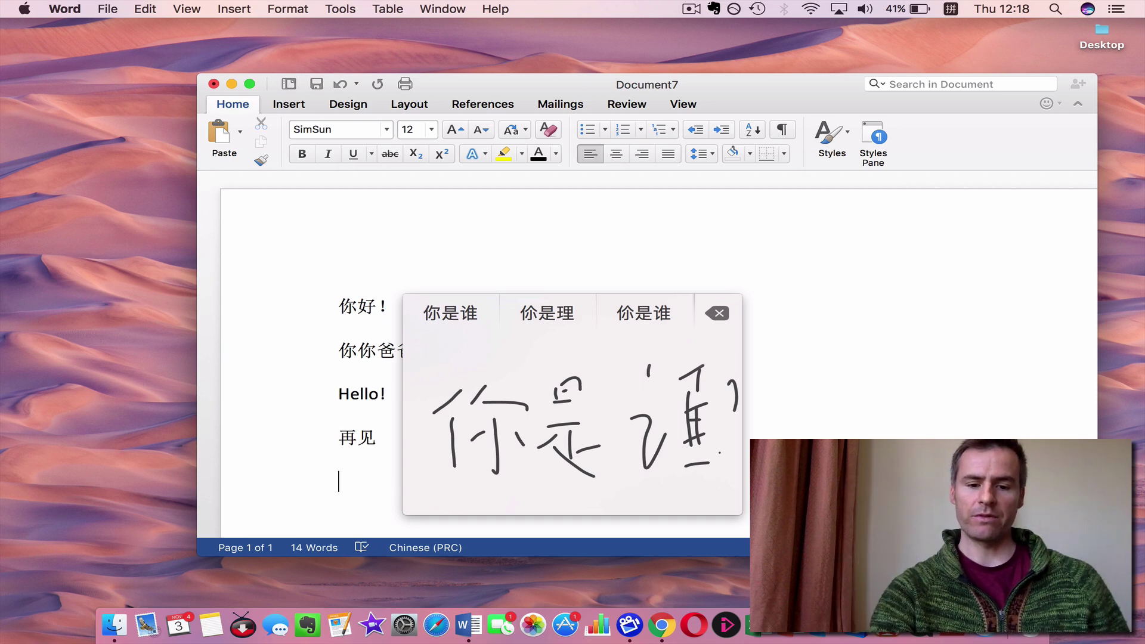
key(space)
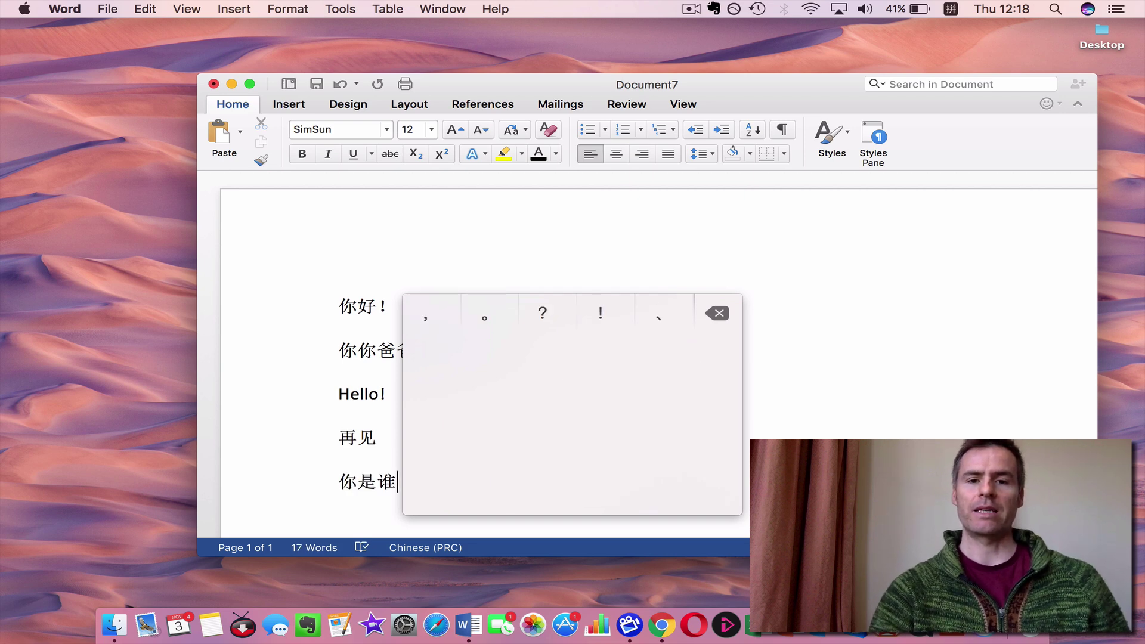
- Close the handwriting pad, remove the stray letter f, and end the line with ？
key(Escape)
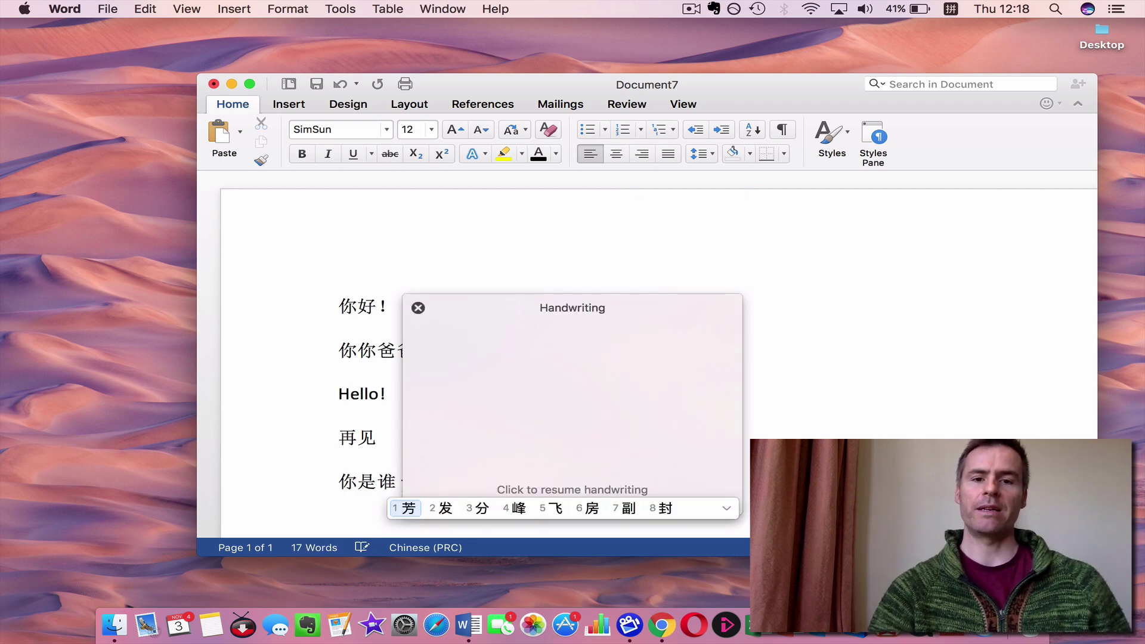
click(418, 306)
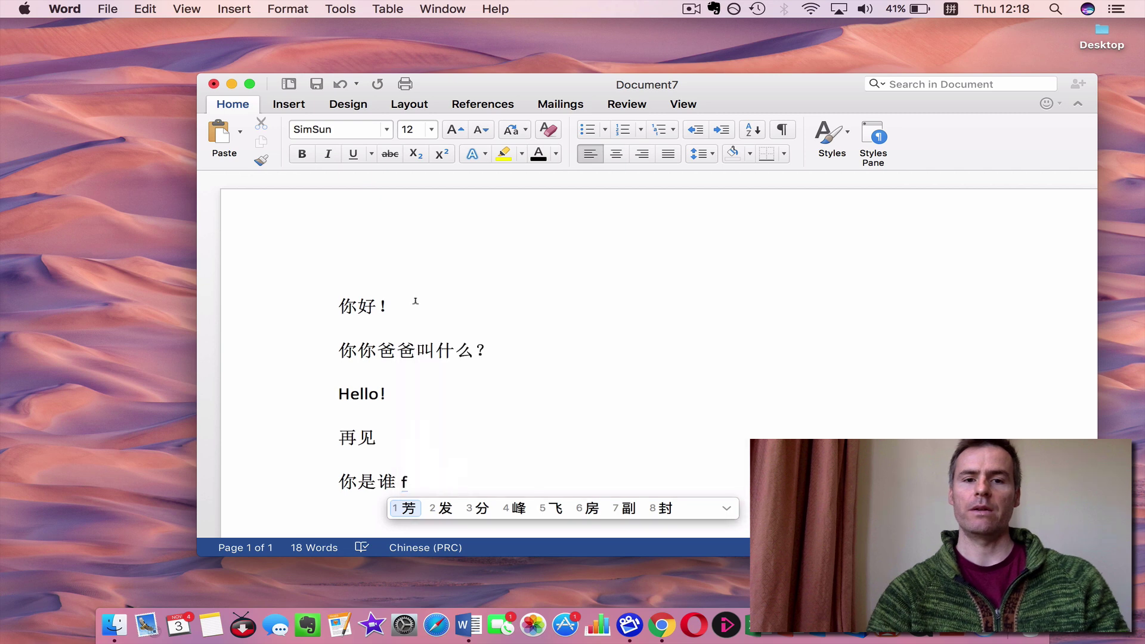
key(BackSpace)
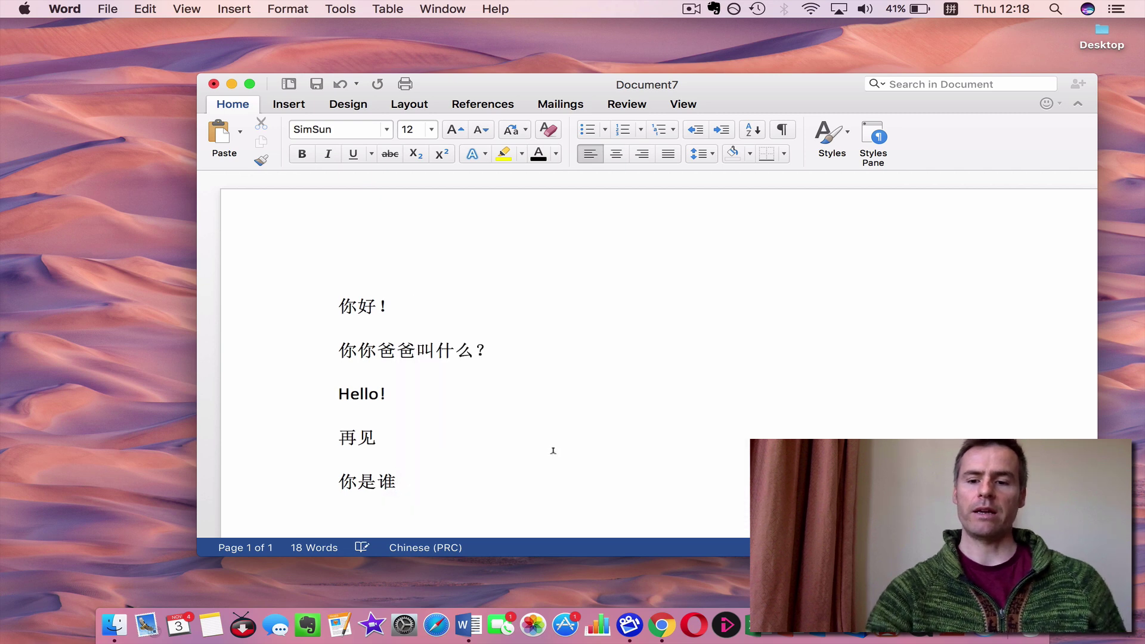
text(？)
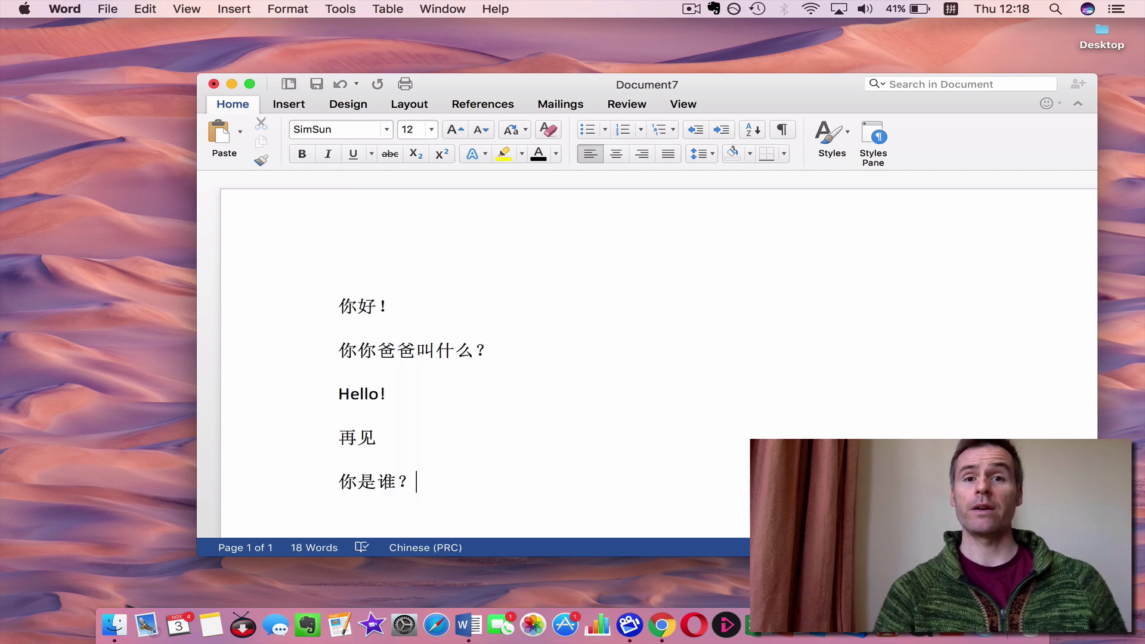